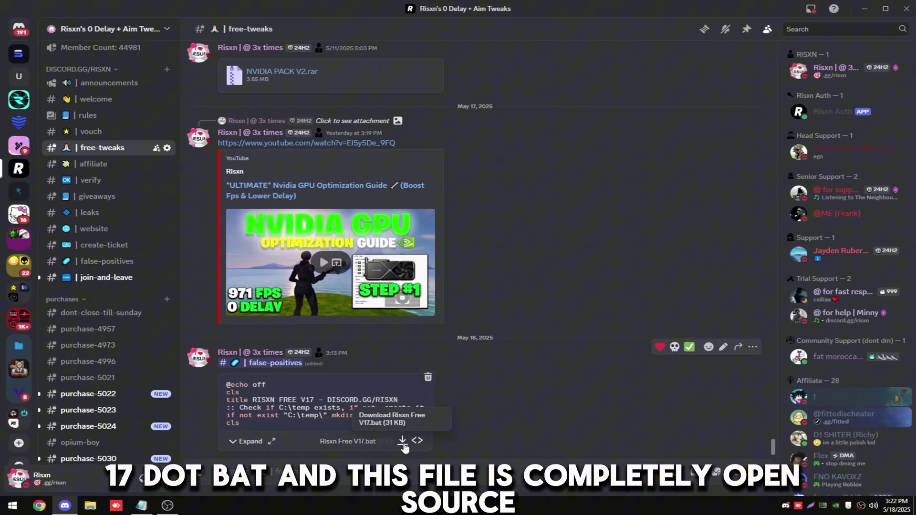
Download the Risxn Free V17.bat attachment from the Discord free-tweaks channel
{"action": "left_click", "coordinate": [407, 444]}
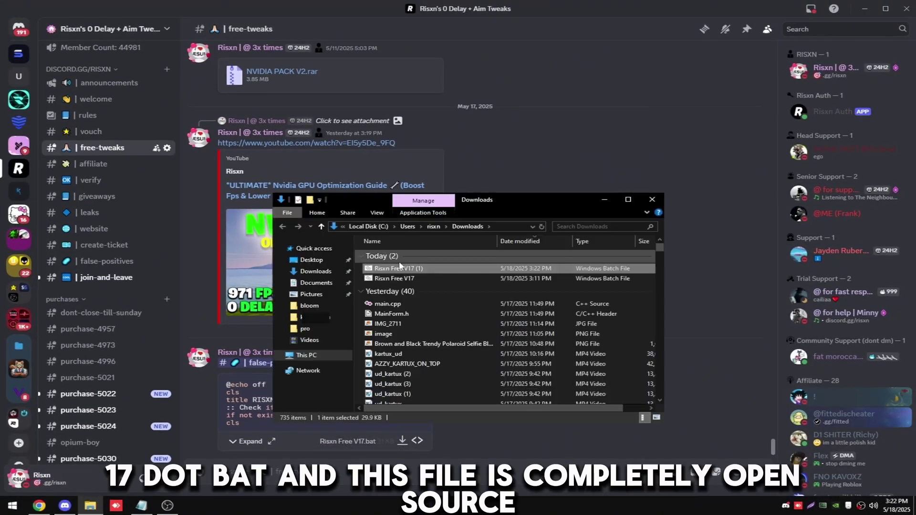
Read the Risxn Free V17.bat code in Notepad, then upload the file to VirusTotal for scanning
{"action": "right_click", "coordinate": [386, 269]}
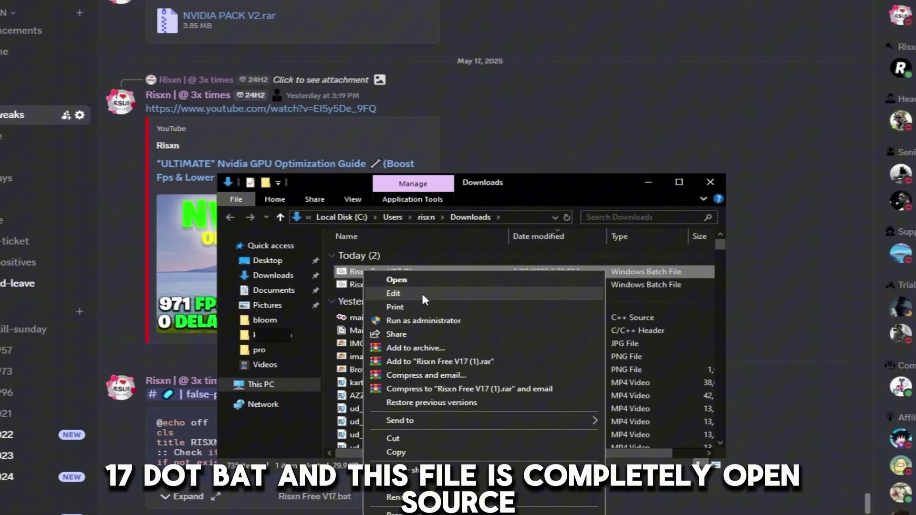
{"action": "left_click", "coordinate": [393, 293]}
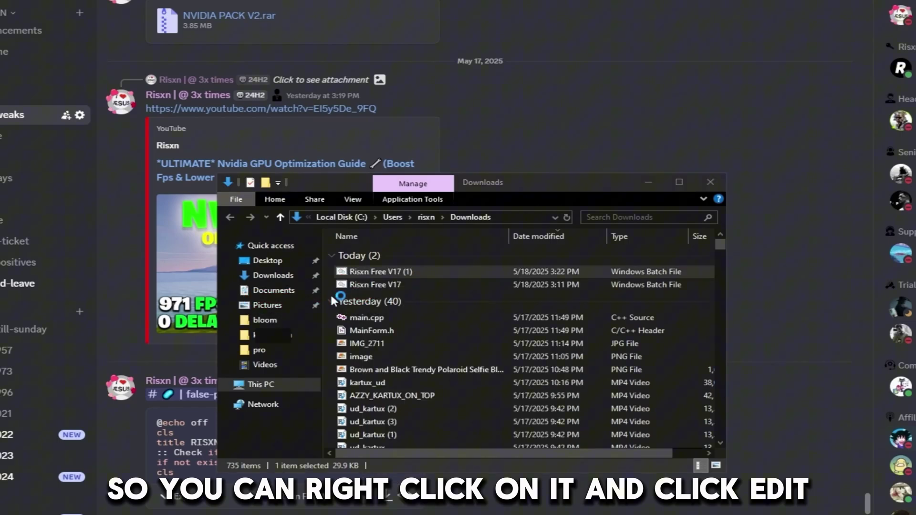
{"action": "left_click", "coordinate": [307, 176]}
{"action": "left_click", "coordinate": [503, 363]}
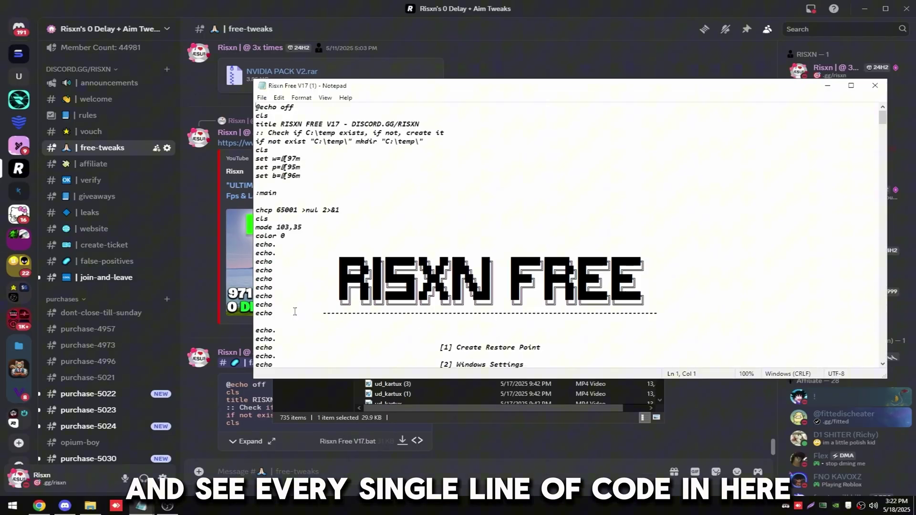
{"action": "scroll", "coordinate": [892, 138], "scroll_direction": "down", "scroll_amount": 10}
{"action": "scroll", "coordinate": [877, 109], "scroll_direction": "down", "scroll_amount": 10}
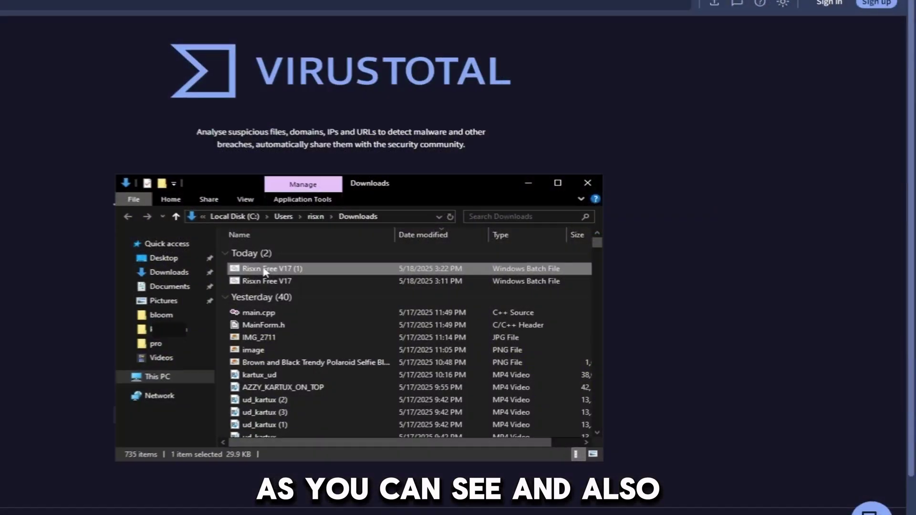
{"action": "left_click_drag", "start_coordinate": [266, 267], "coordinate": [221, 248]}
{"action": "left_click", "coordinate": [453, 284]}
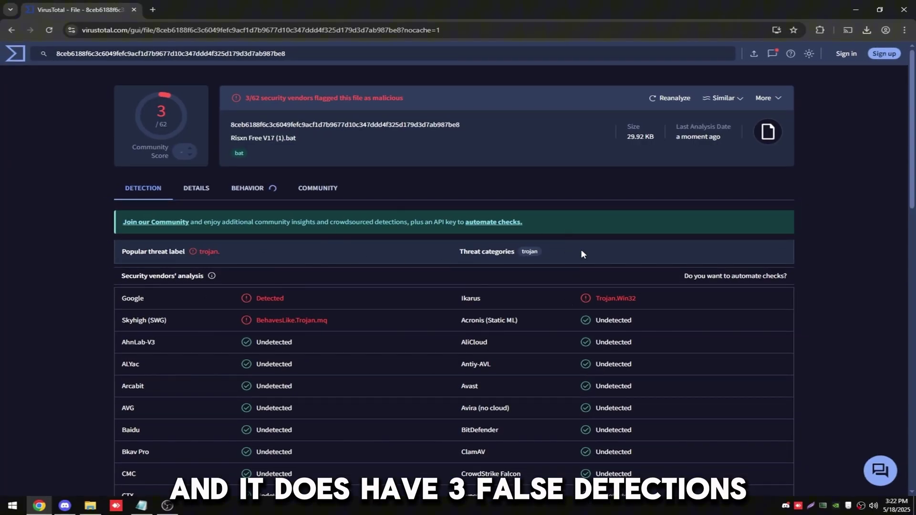
Open the BEHAVIOR tab for the 3/62-flagged batch file's sandbox reports
{"action": "left_click", "coordinate": [254, 190]}
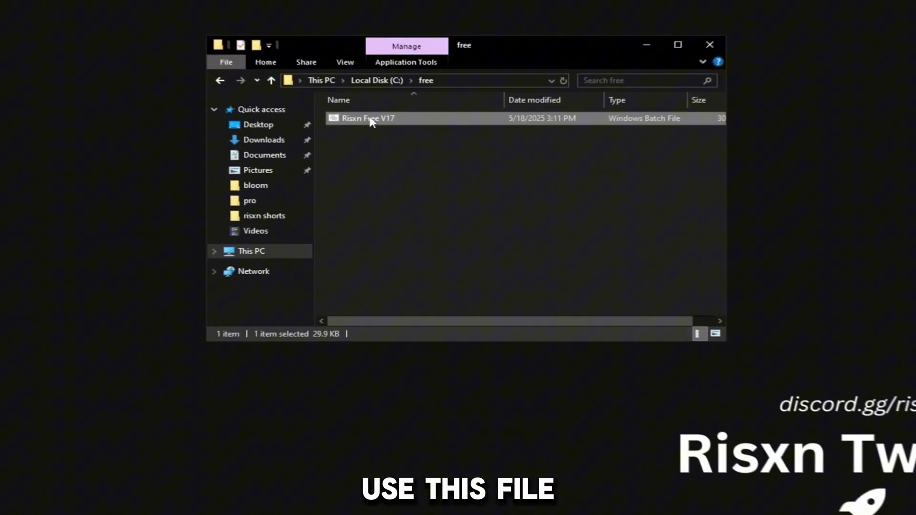
Run Risxn Free V17 as administrator and create a restore point with option 1
{"action": "right_click", "coordinate": [366, 113]}
{"action": "left_click", "coordinate": [441, 164]}
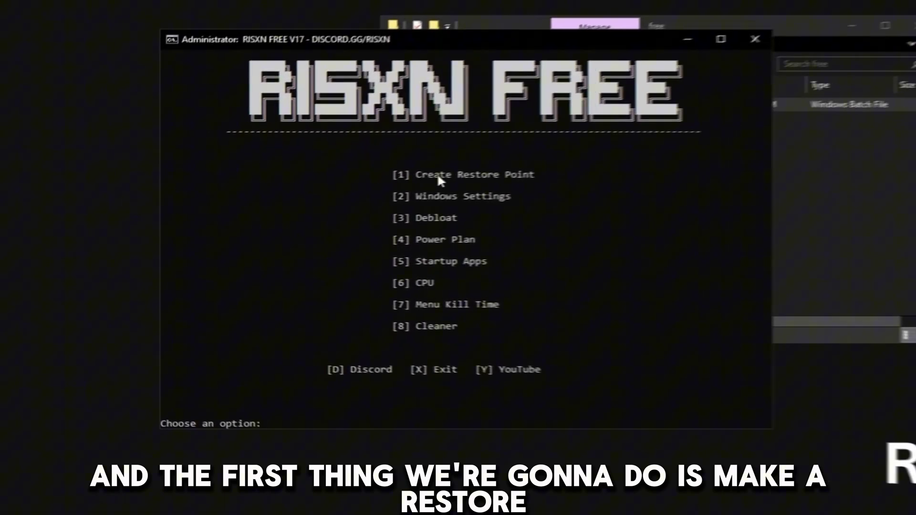
{"action": "left_click", "coordinate": [348, 374]}
{"action": "type", "text": "1"}
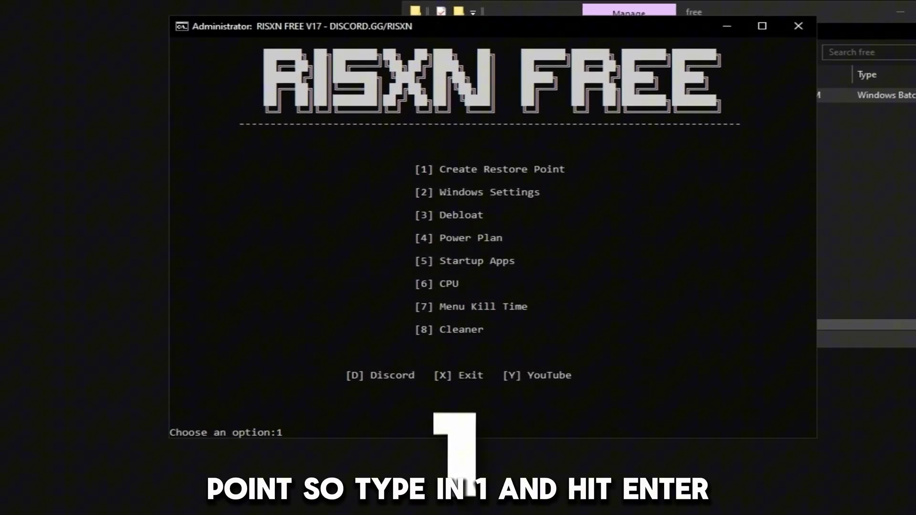
{"action": "key", "text": "Return"}
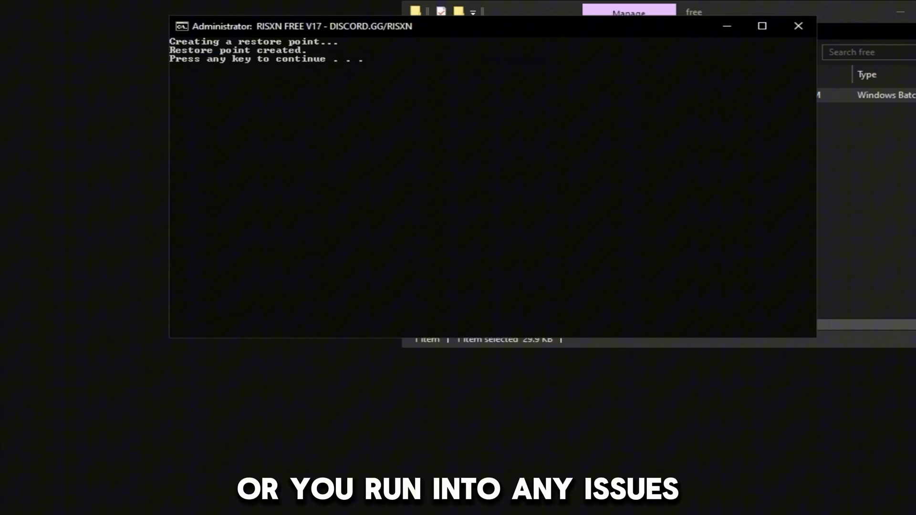
{"action": "key", "text": "Return"}
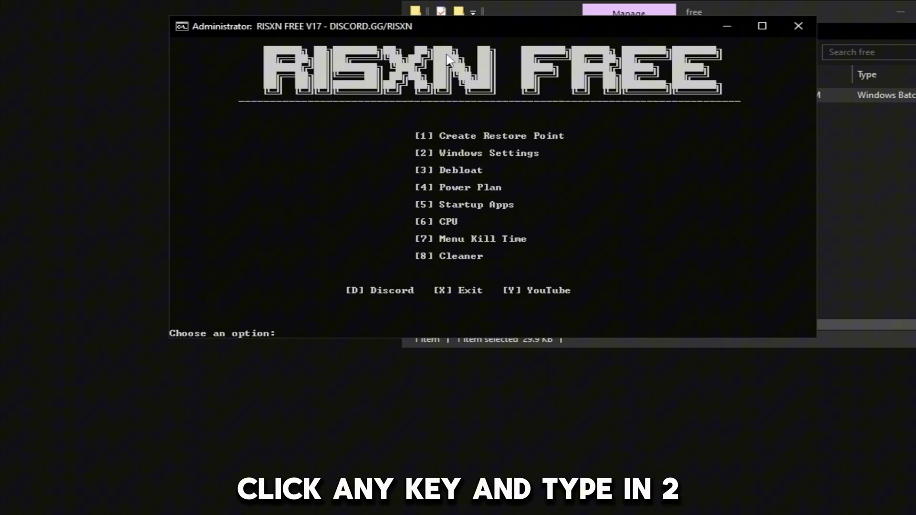
Choose option 2 to enter the Windows Settings tweak section
{"action": "type", "text": "2"}
{"action": "key", "text": "Return"}
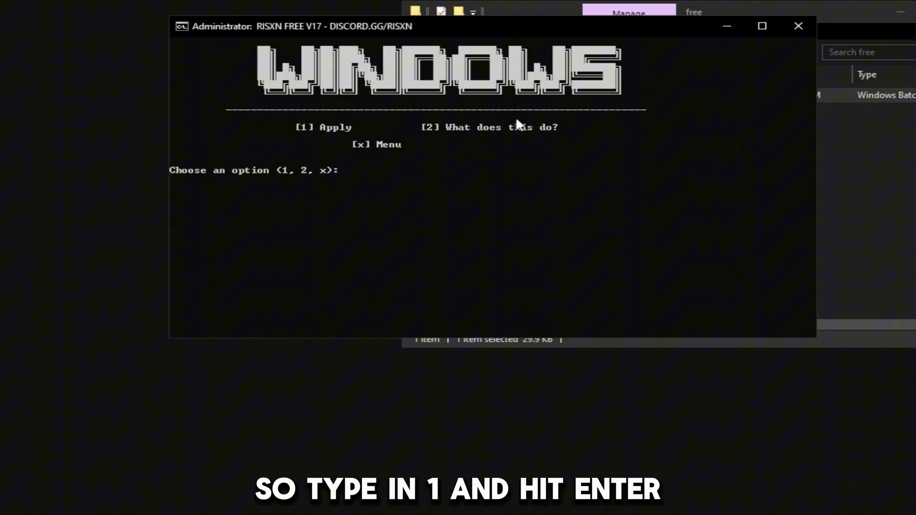
Apply Windows Settings tweak 1, then run the Debloat option 3
{"action": "type", "text": "1"}
{"action": "key", "text": "Return"}
{"action": "key", "text": "Return"}
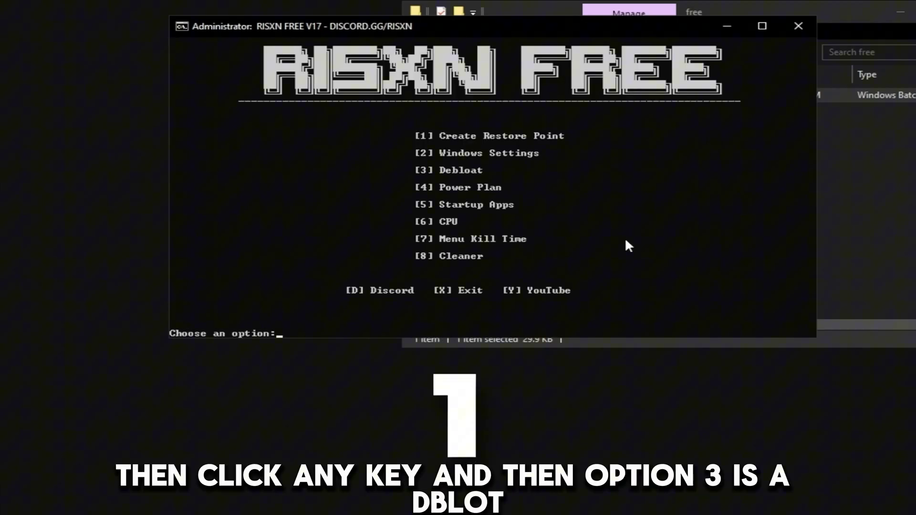
{"action": "type", "text": "3"}
{"action": "key", "text": "Return"}
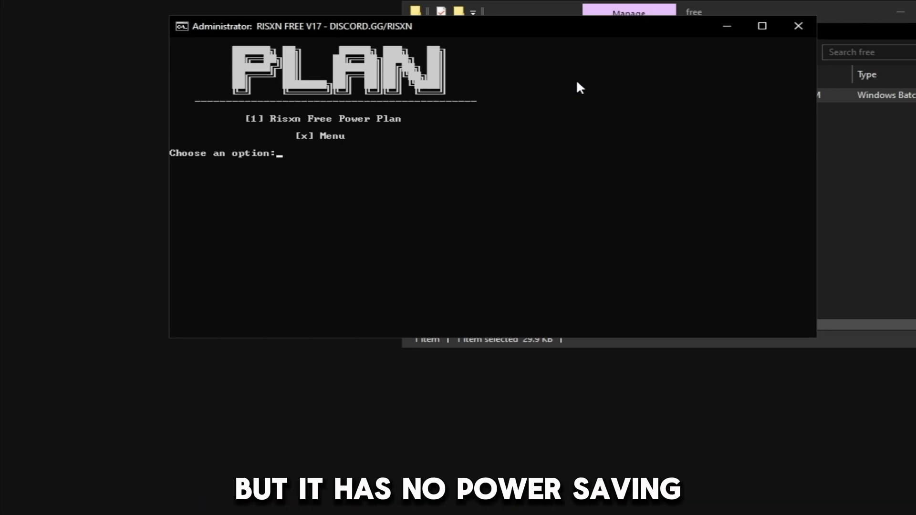
Install the Risxn Free Plan V1 power plan and show it under additional plans
{"action": "type", "text": "1"}
{"action": "key", "text": "Return"}
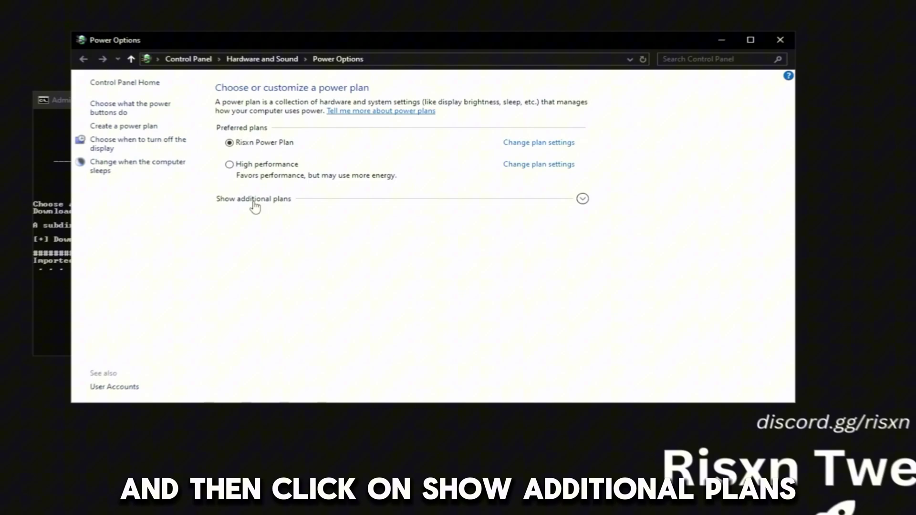
{"action": "left_click", "coordinate": [292, 190]}
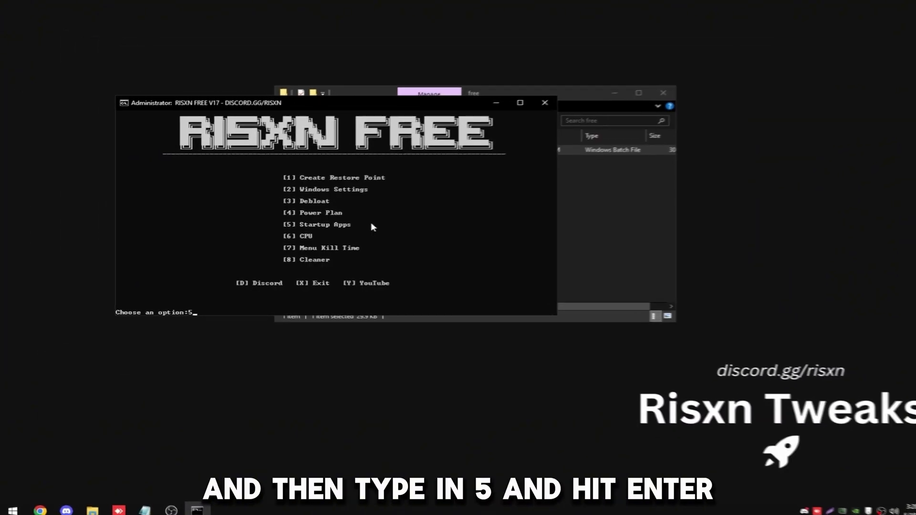
Run Startup Apps option 5, review the startup entries in Task Manager, then close it
{"action": "type", "text": "5"}
{"action": "key", "text": "Return"}
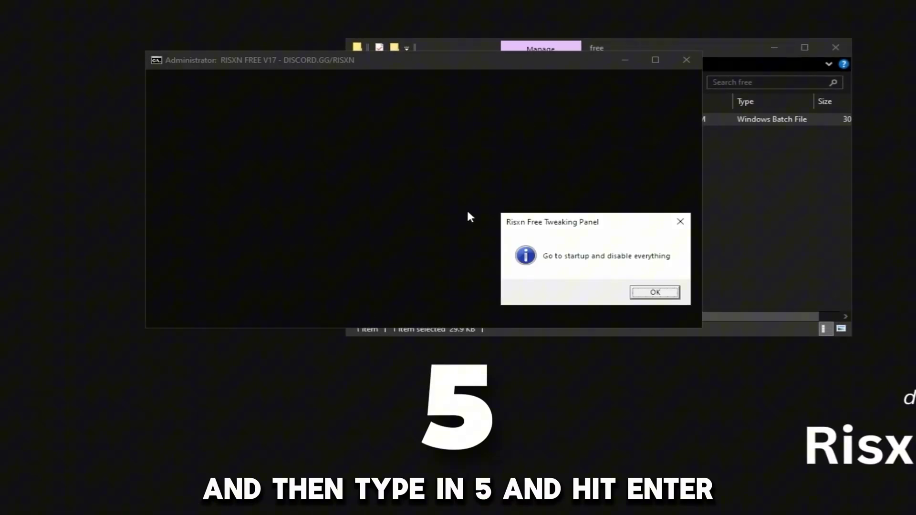
{"action": "left_click", "coordinate": [648, 292]}
{"action": "left_click", "coordinate": [772, 49]}
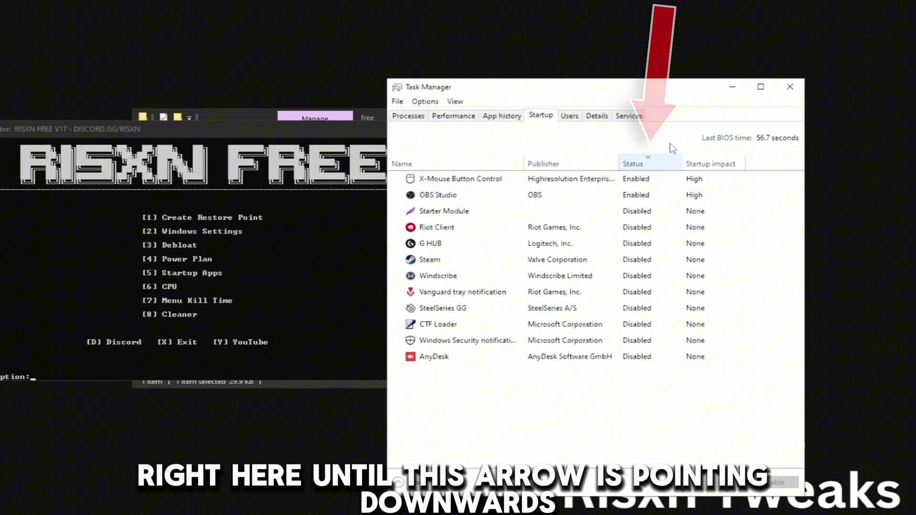
{"action": "left_click", "coordinate": [474, 324]}
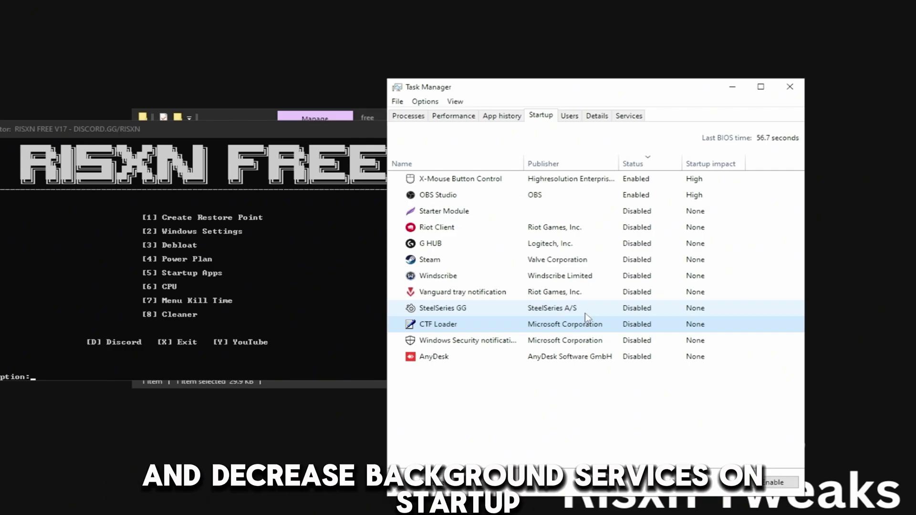
{"action": "left_click", "coordinate": [790, 86]}
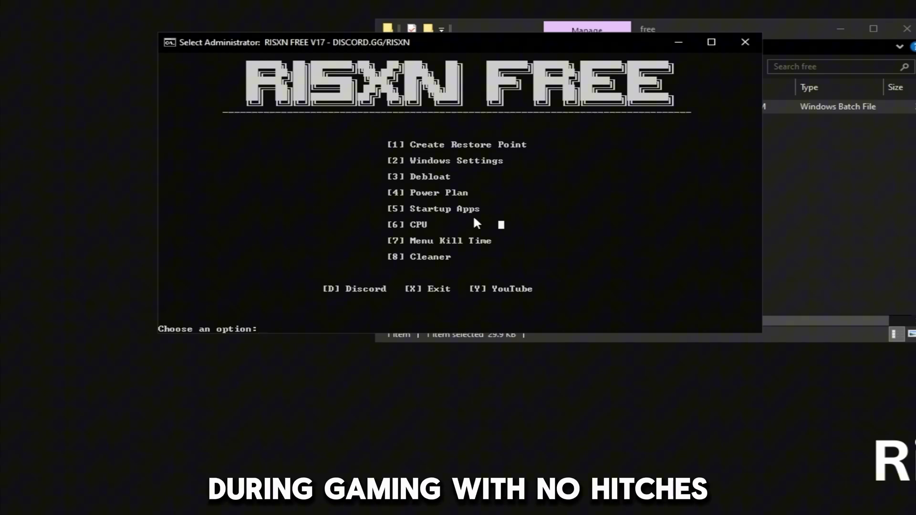
Run the CPU tweak (option 6) and the Menu Kill Time tweak (option 7)
{"action": "type", "text": "6"}
{"action": "key", "text": "Return"}
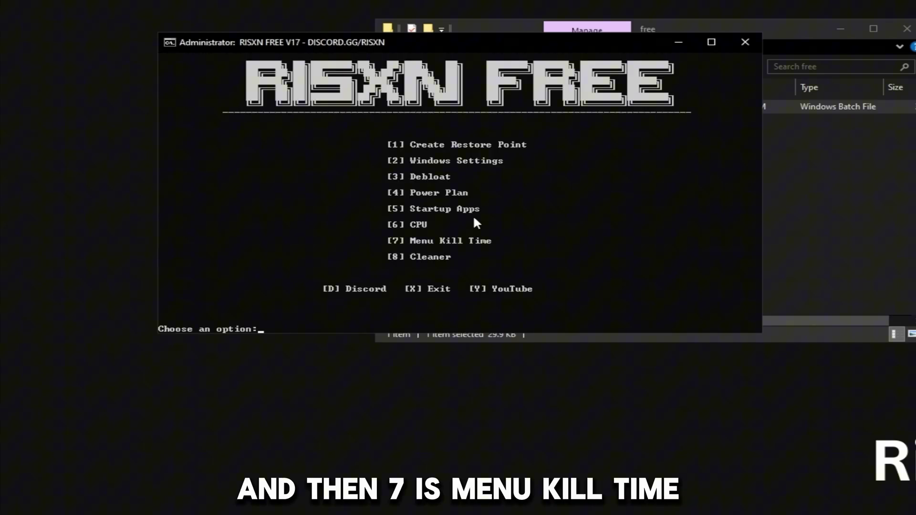
{"action": "type", "text": "7"}
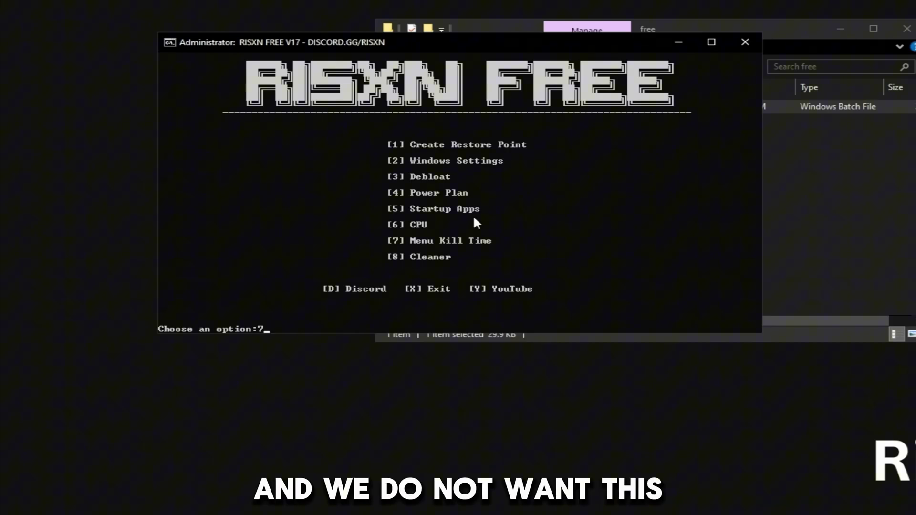
{"action": "key", "text": "Return"}
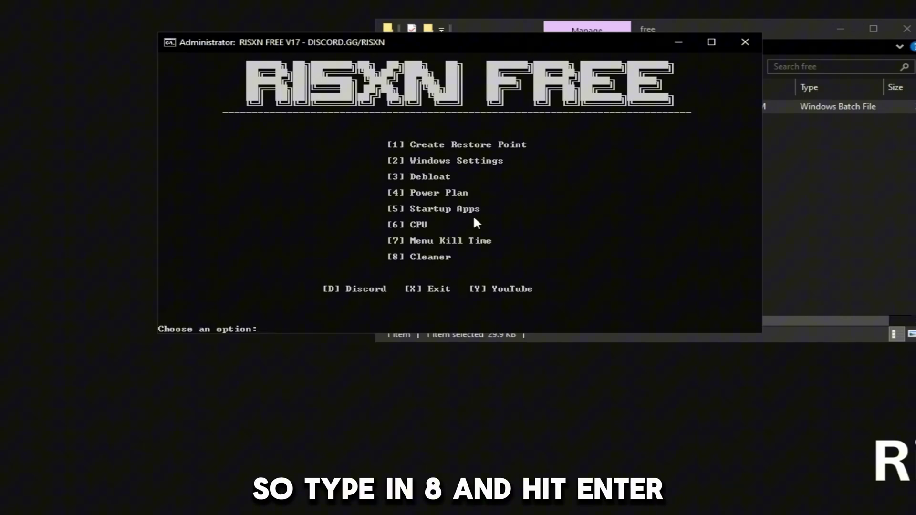
Run Cleaner option 8 to clear temporary files and return to the main menu
{"action": "key", "text": "Return"}
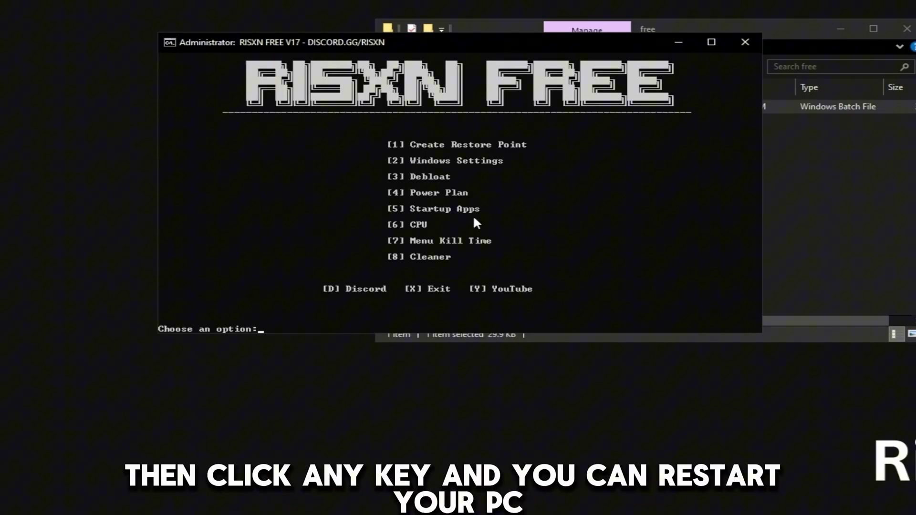